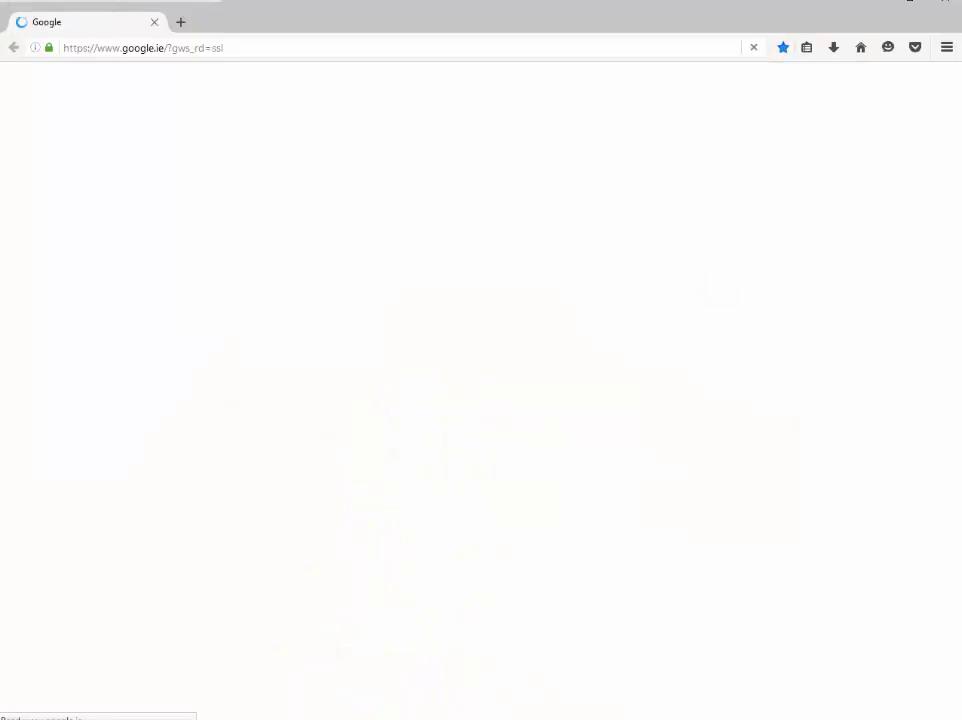
Step: Look up the installed Firefox version from the Help menu, then dismiss it
click(946, 47)
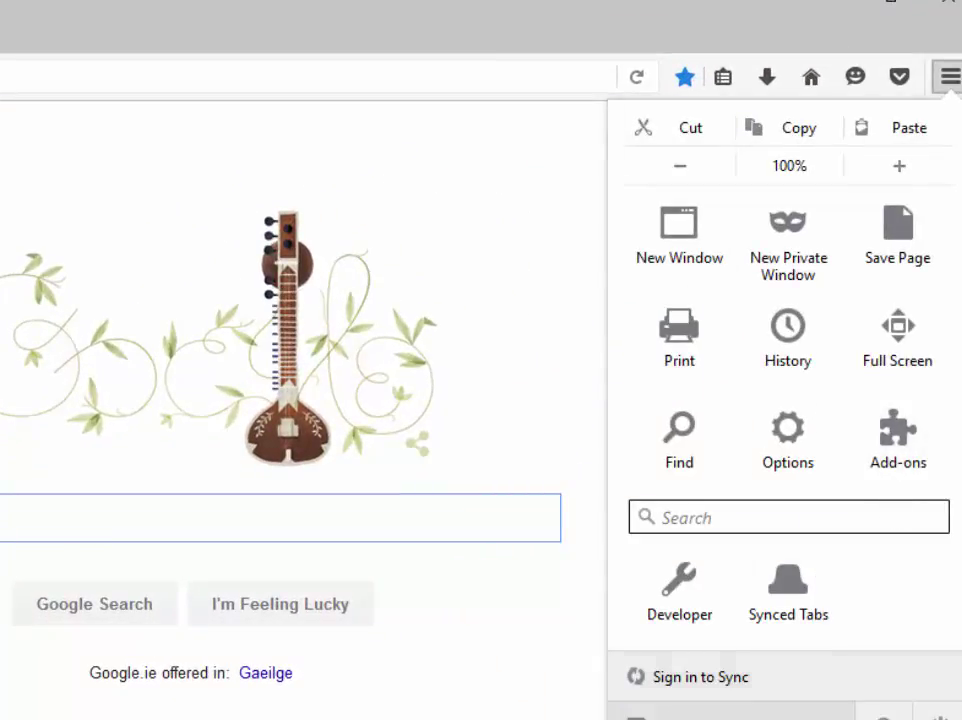
click(884, 715)
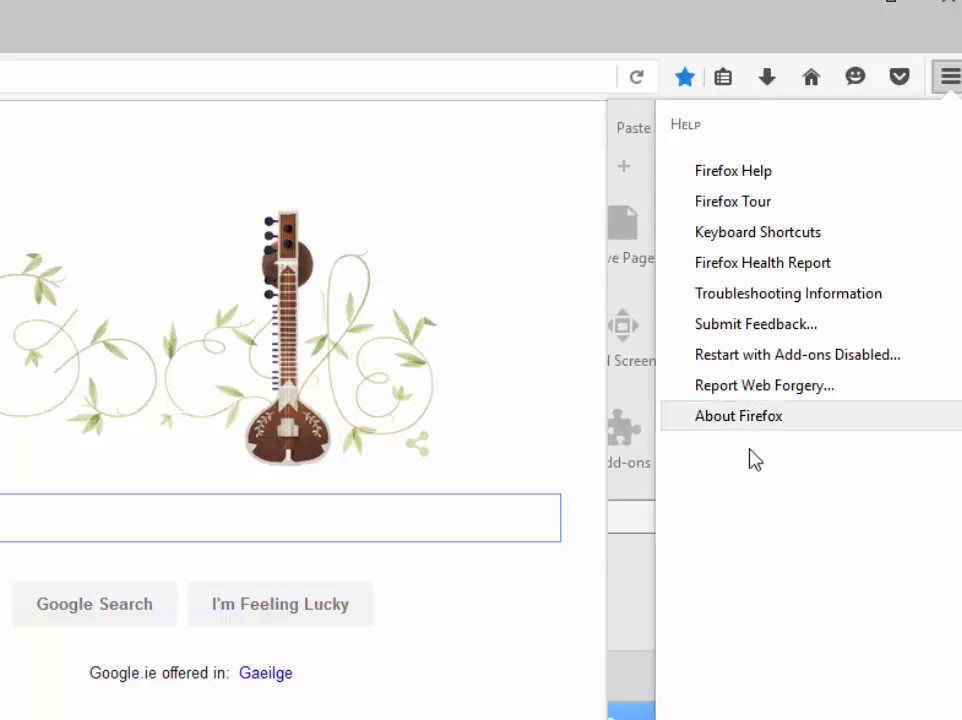
click(752, 418)
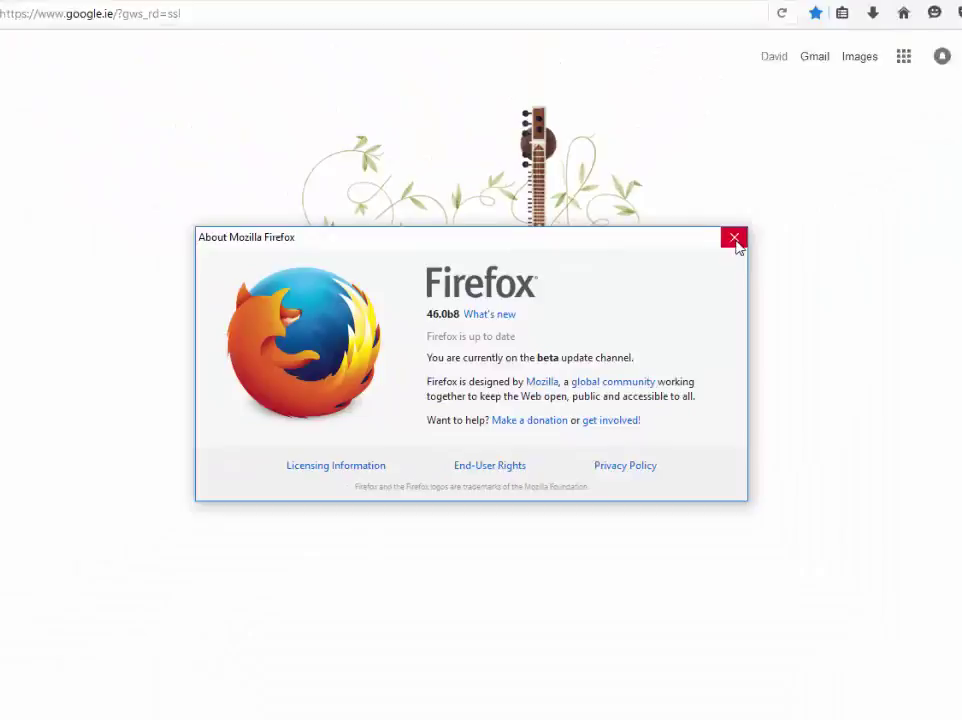
click(711, 246)
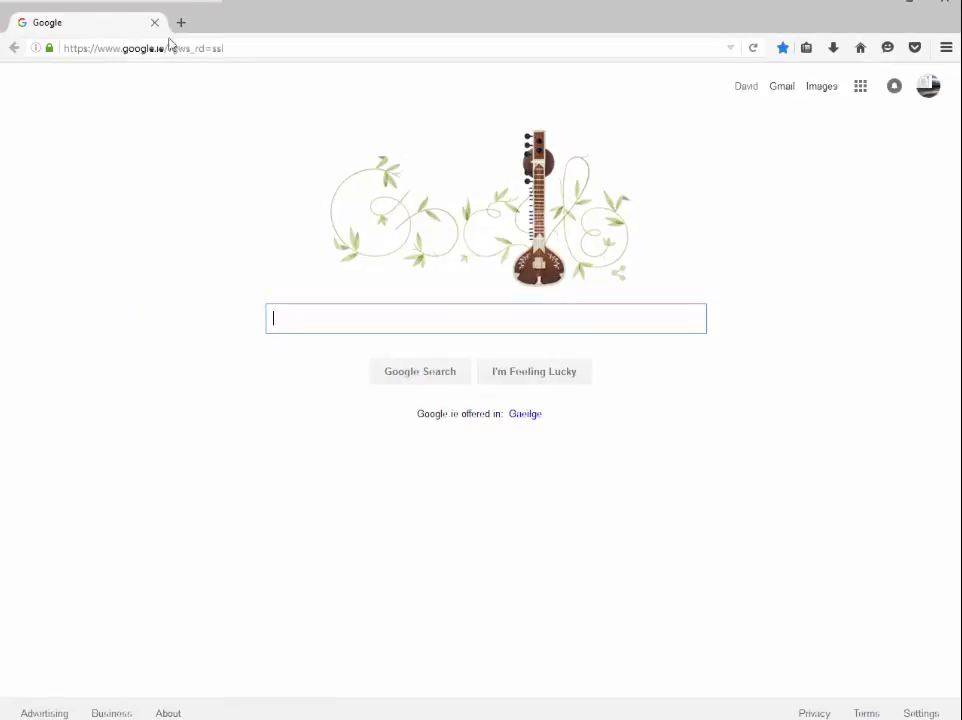
Step: Open a blank new tab and a google.ie tab to compare, closing each afterwards
click(196, 30)
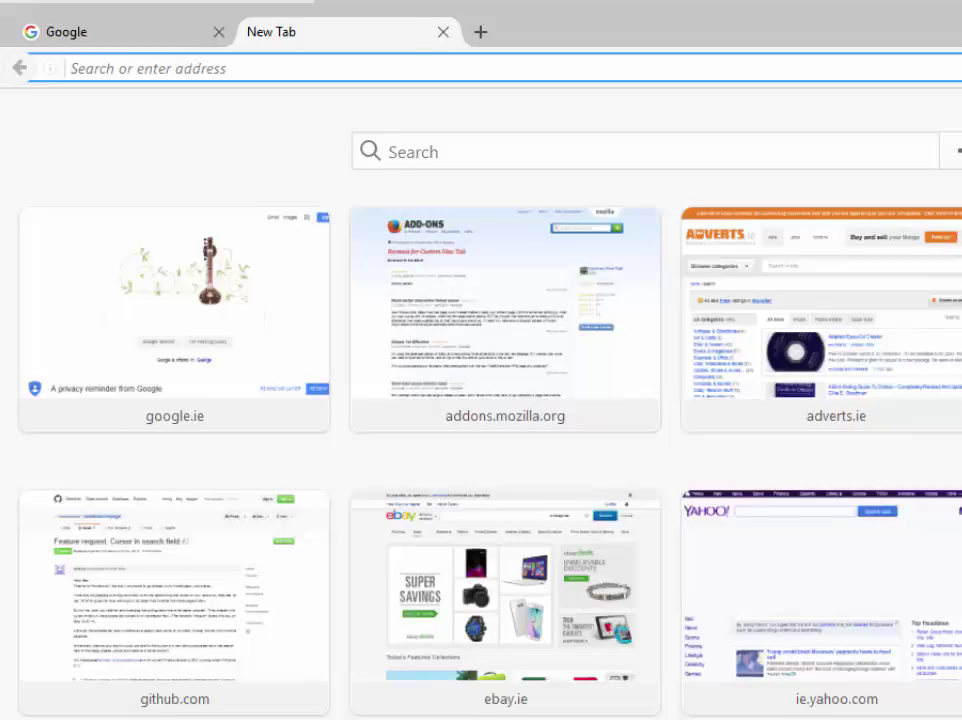
key(ctrl+w)
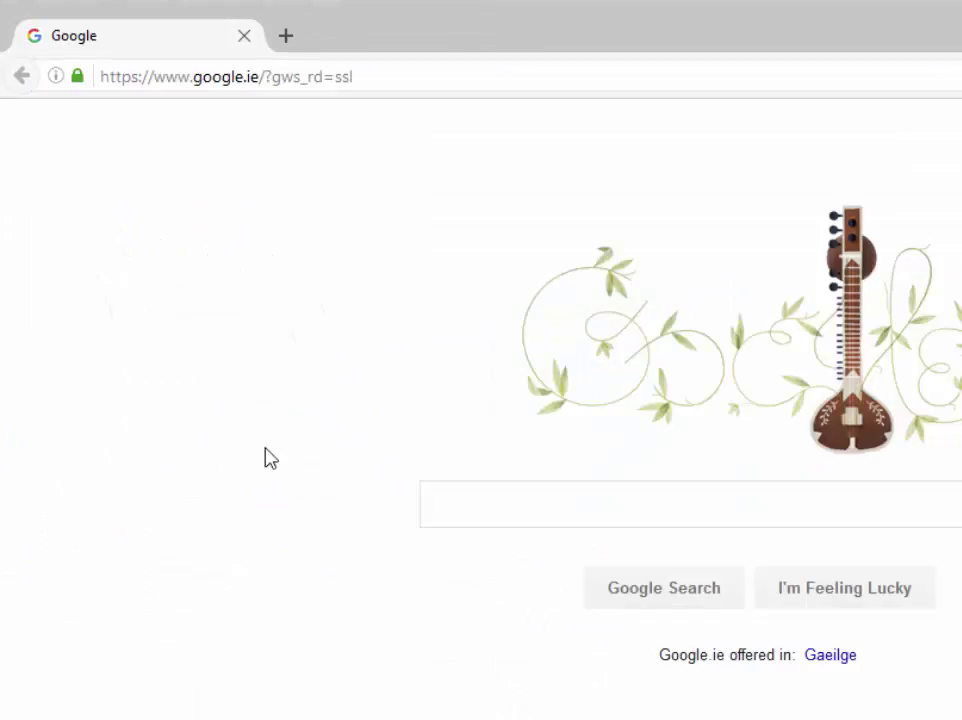
click(287, 38)
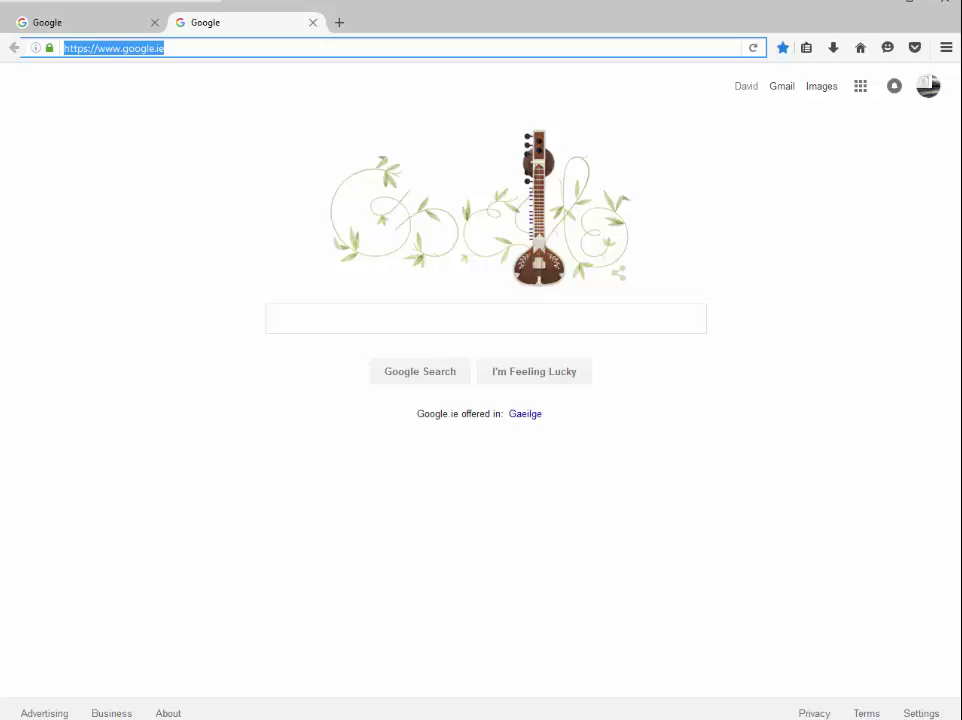
key(ctrl+w)
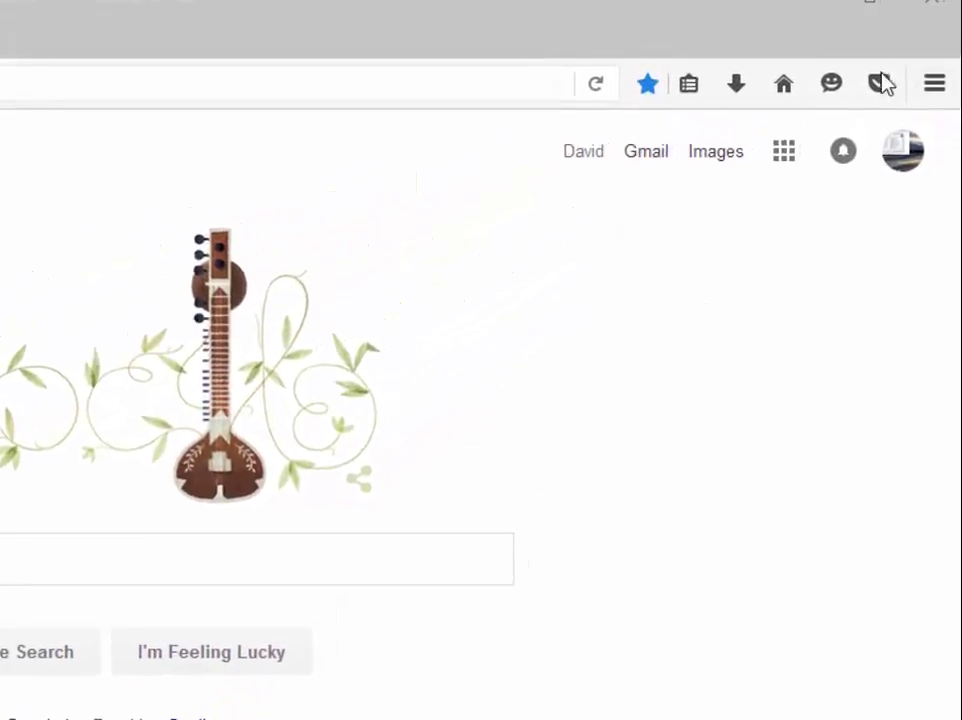
Step: Search the Add-ons Manager's Get Add-ons catalogue for 'CUSTOM NEW TAB'
click(940, 115)
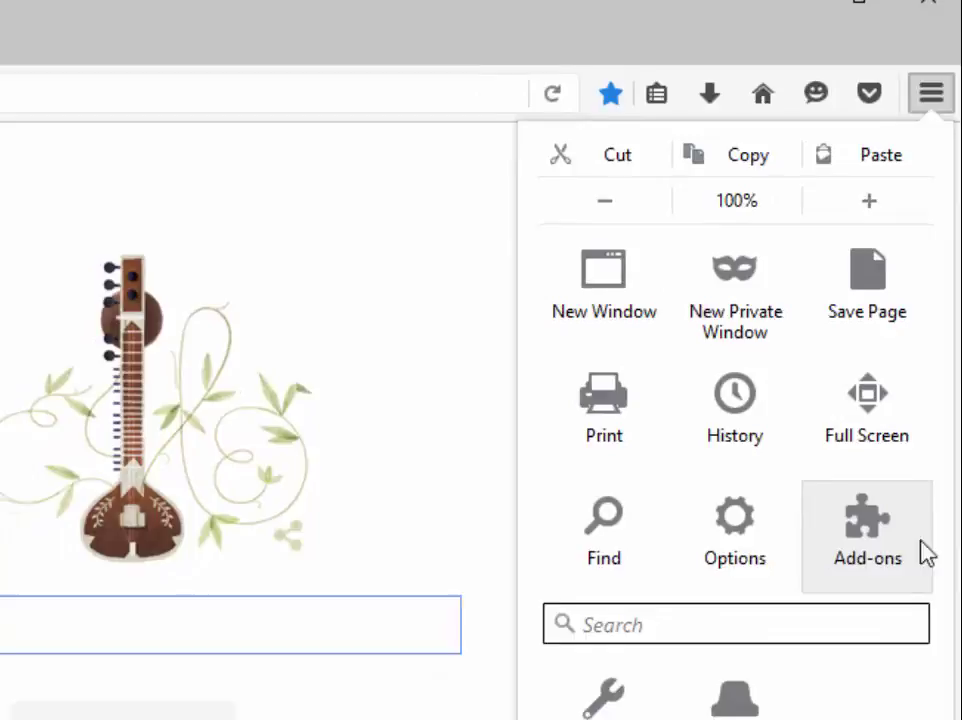
click(875, 560)
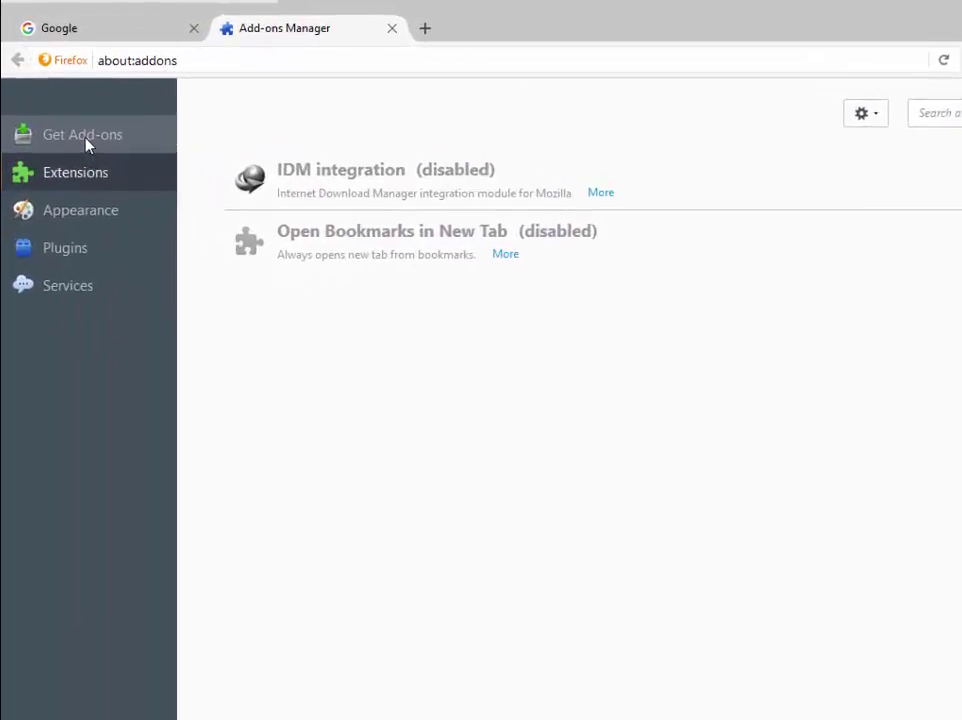
click(86, 145)
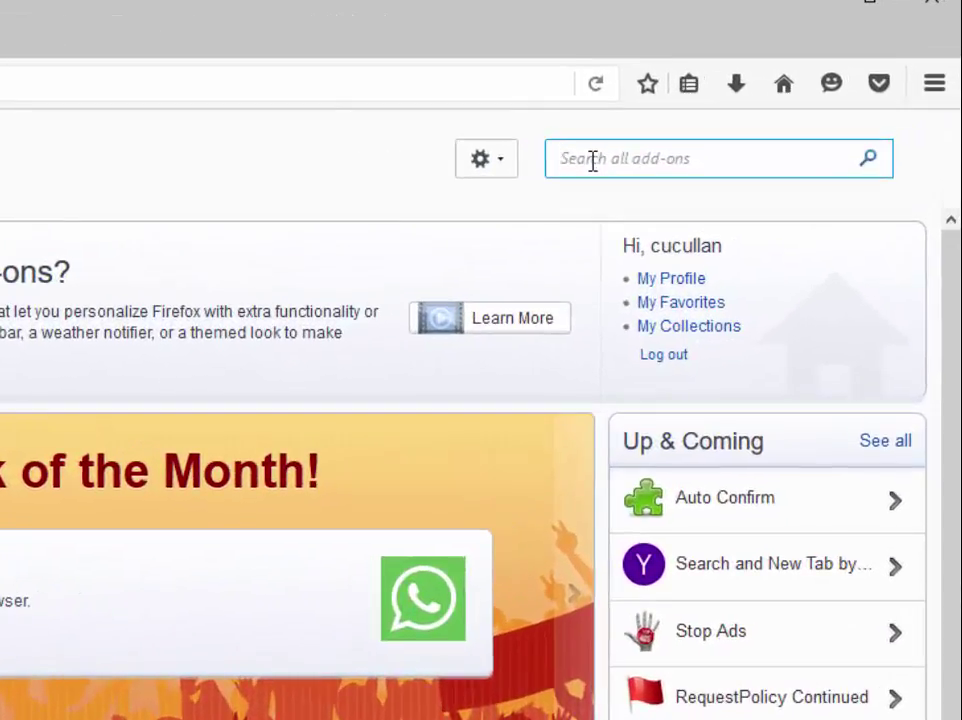
text(CUSTOM)
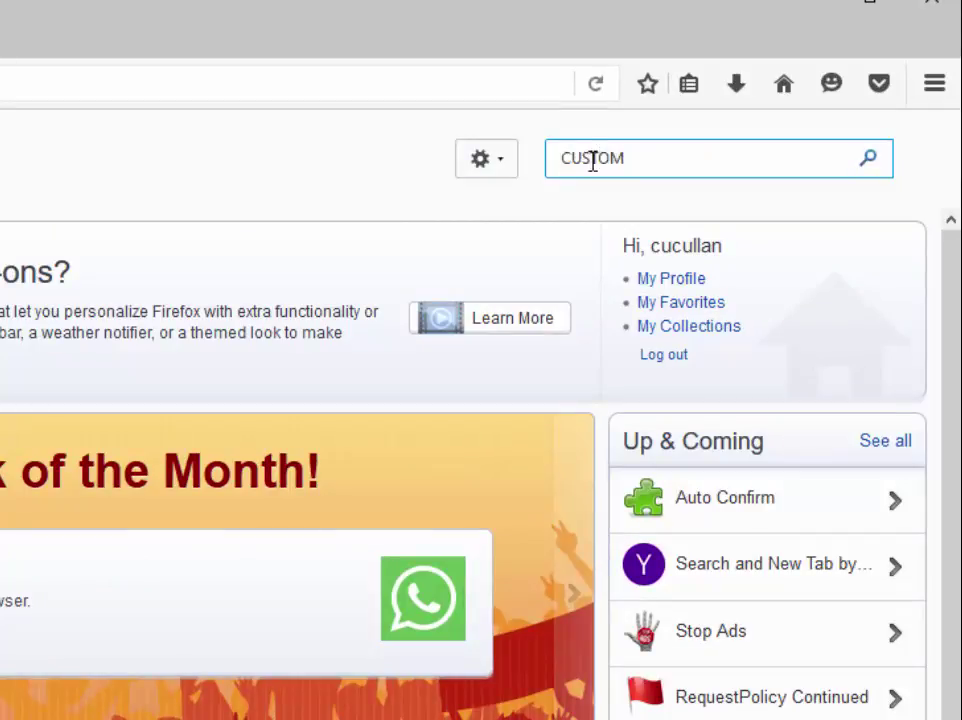
text( NEW TAB)
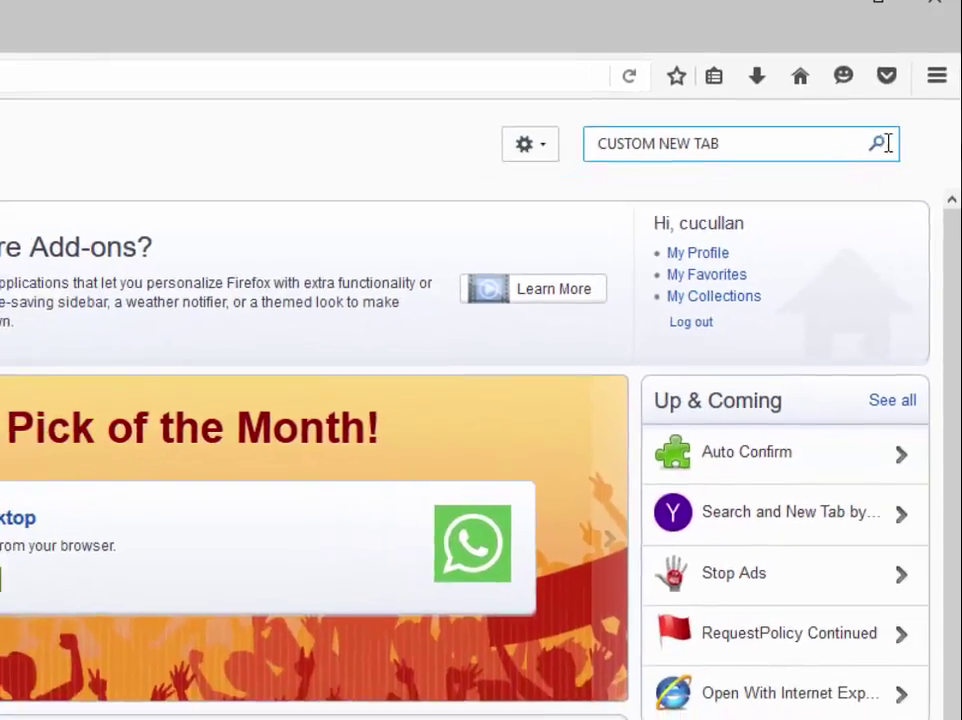
click(888, 143)
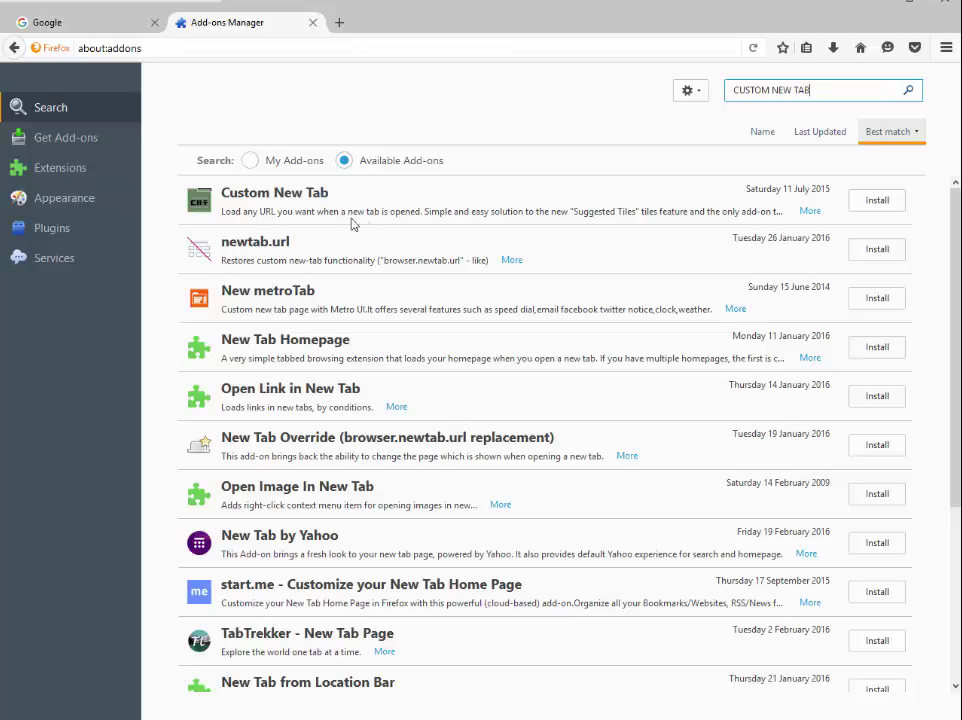
click(866, 204)
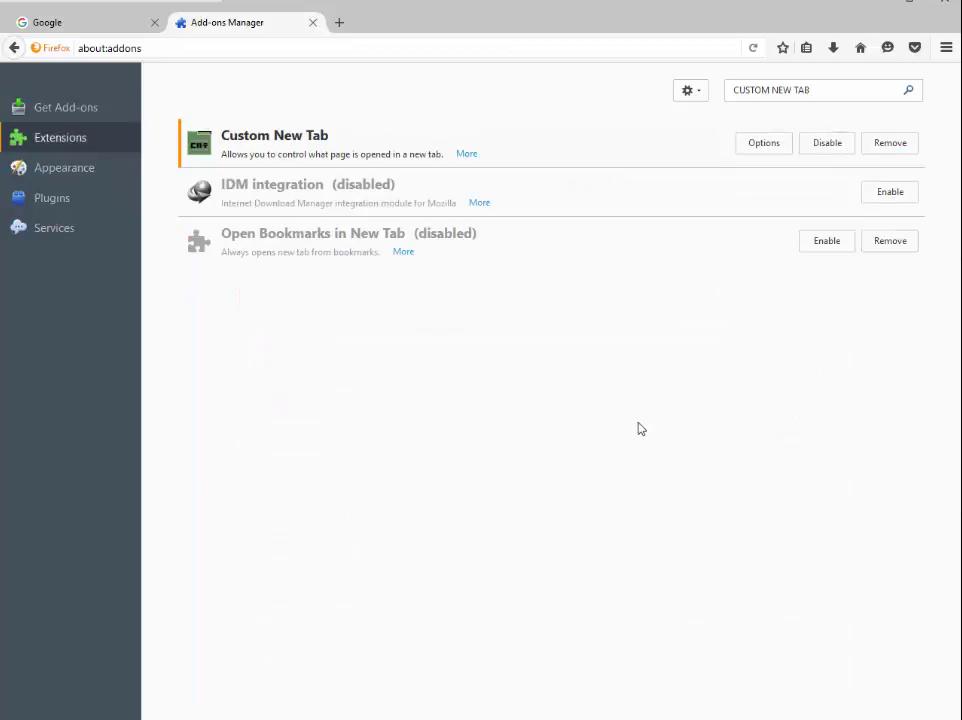
click(764, 143)
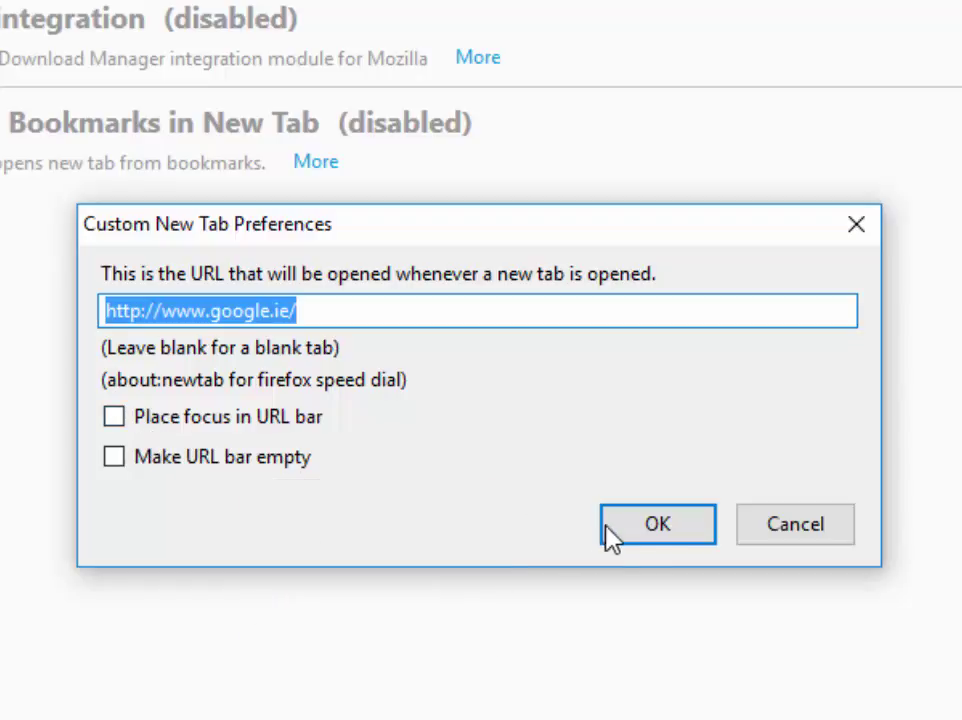
click(651, 534)
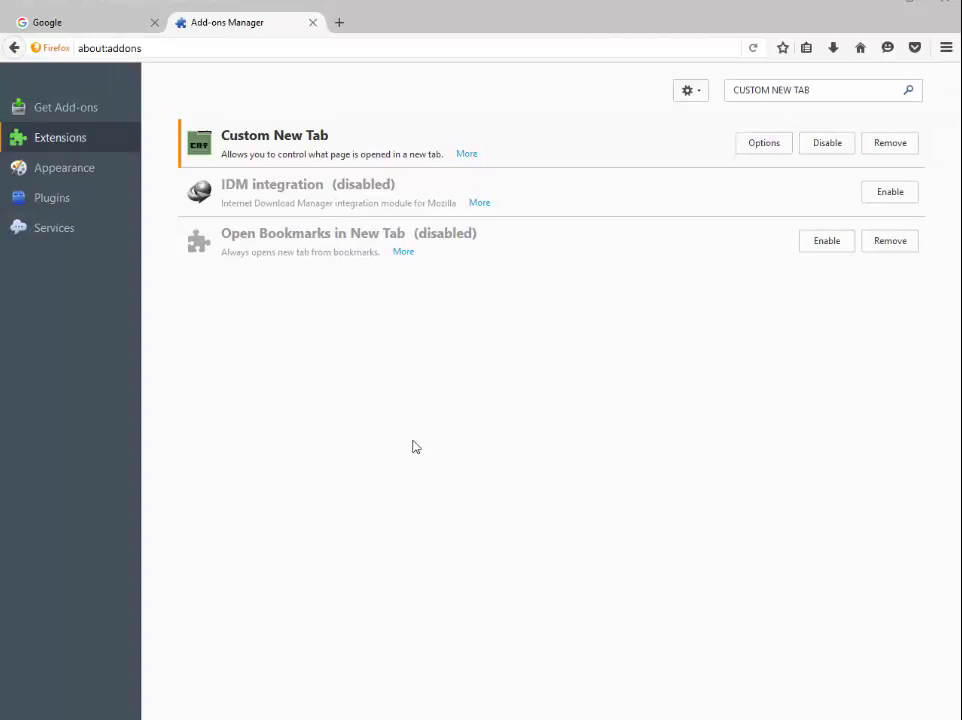
Step: Open a test tab to confirm it loads google.ie, then tidy away the extra tabs
click(339, 26)
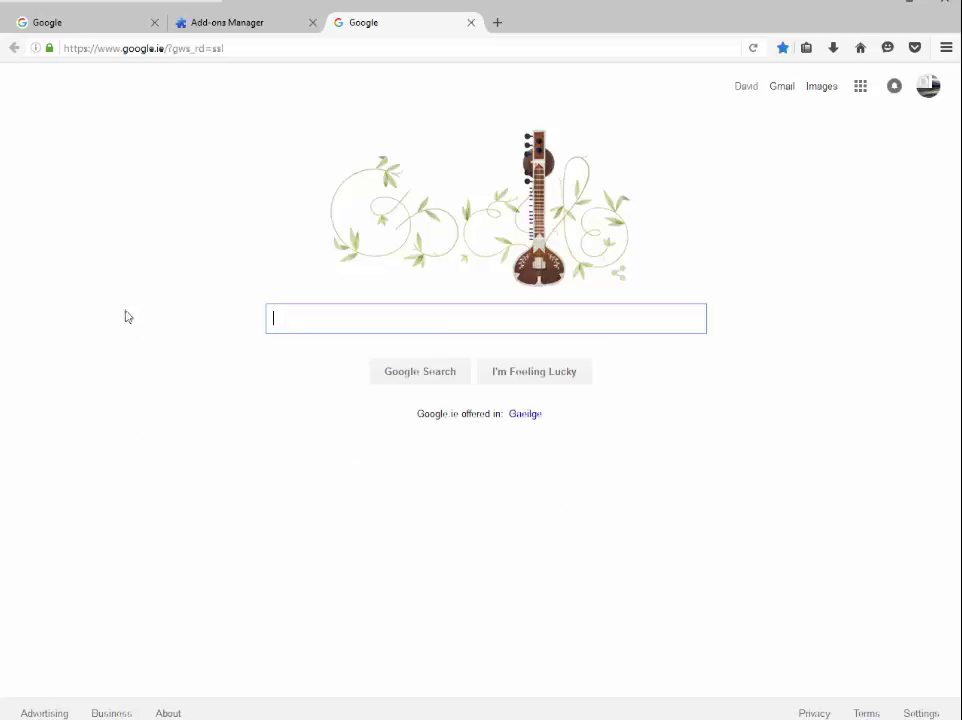
click(190, 473)
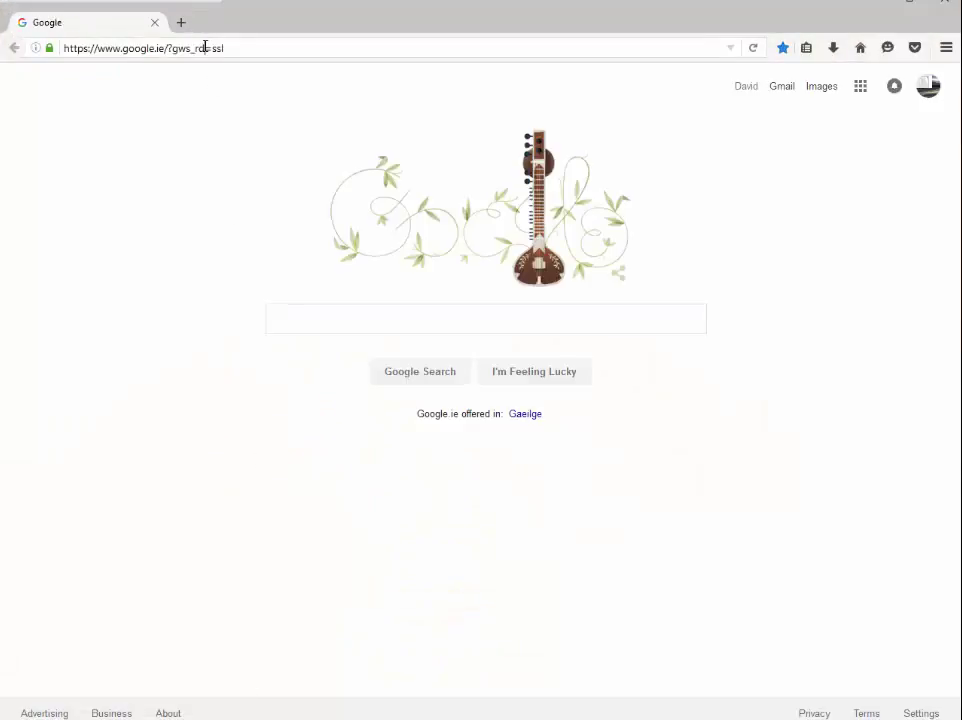
Step: Load about:config from the address bar, reaching its warranty warning page
click(205, 43)
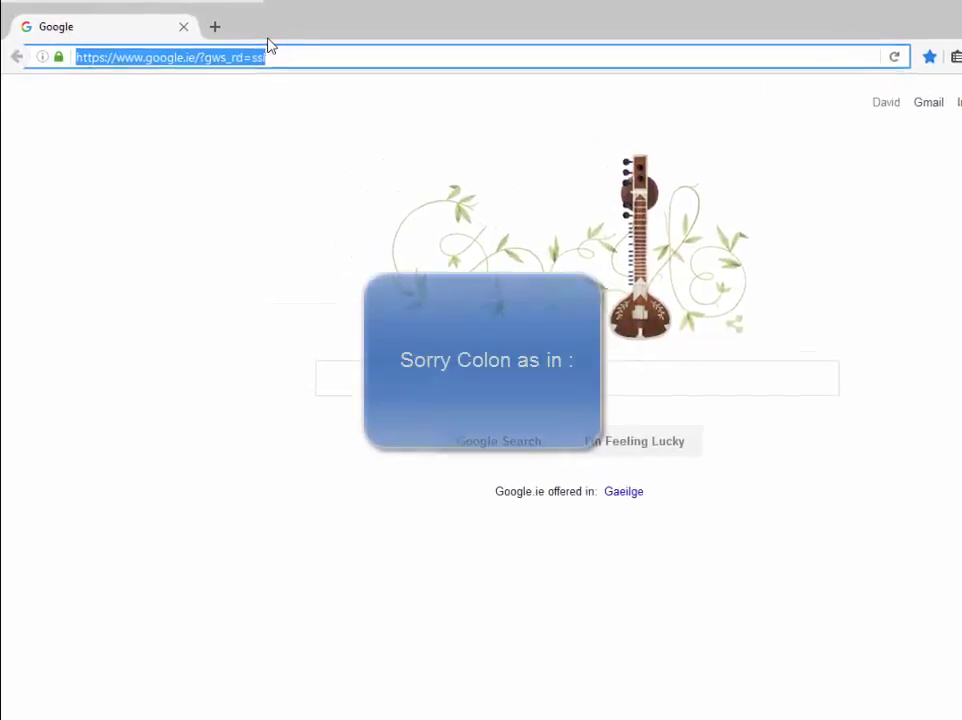
text(ABOUT:)
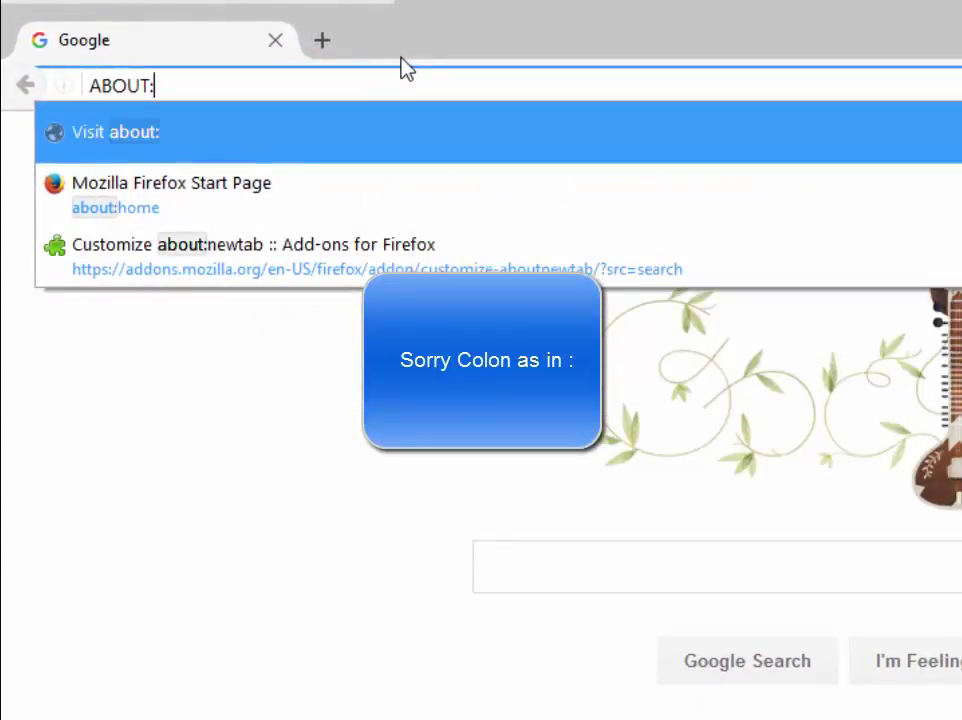
text(CONFIG)
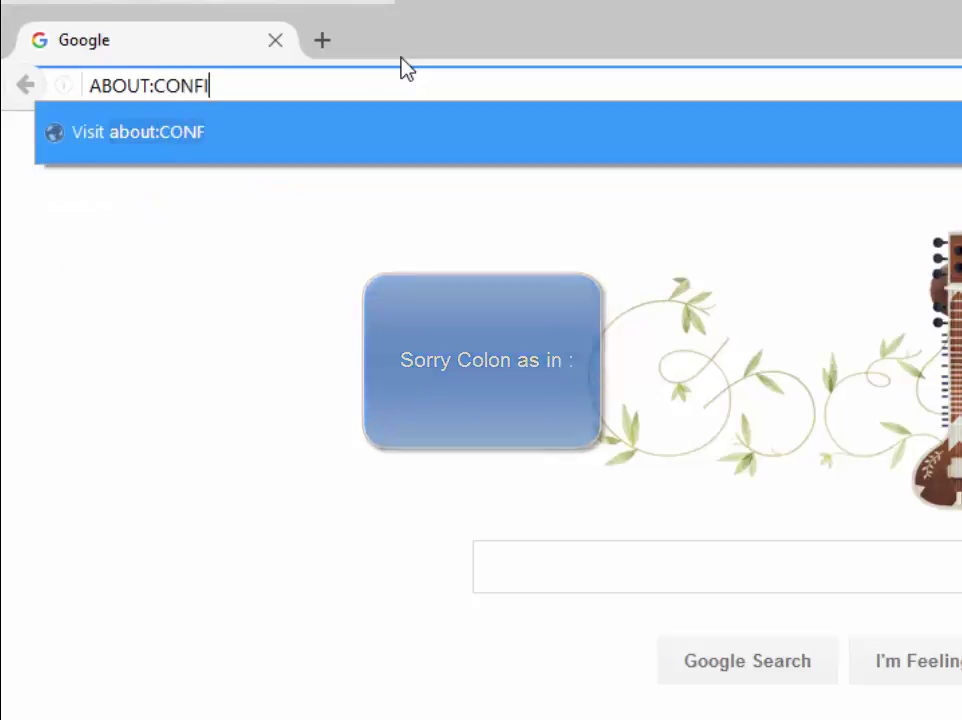
key(Return)
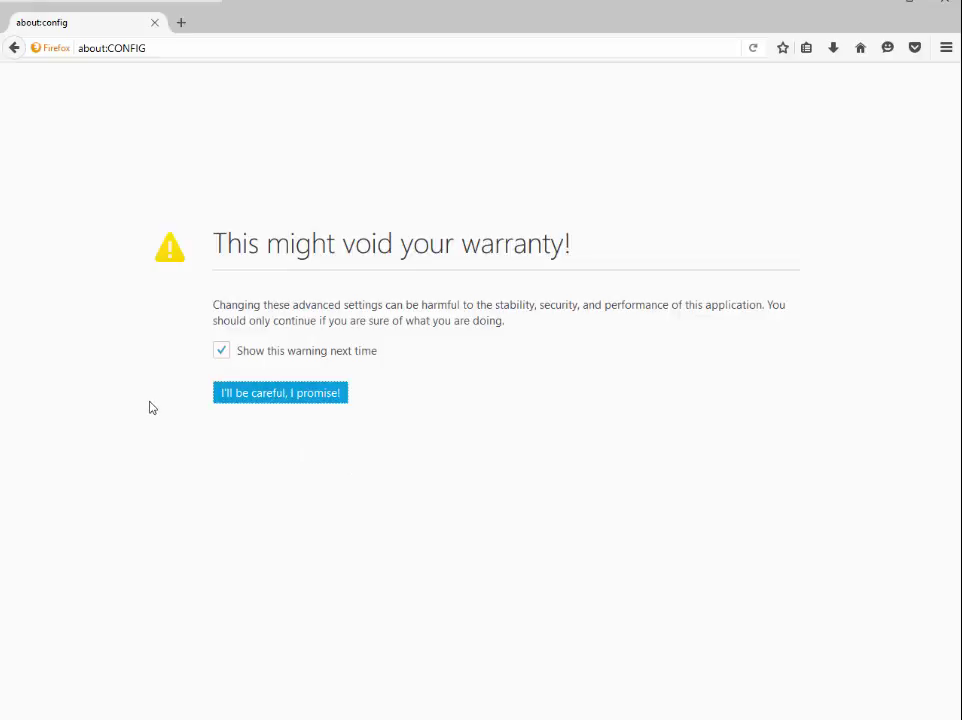
Step: Accept the warning, filter for newtab, and toggle browser.newtabpage.enabled to false
click(291, 399)
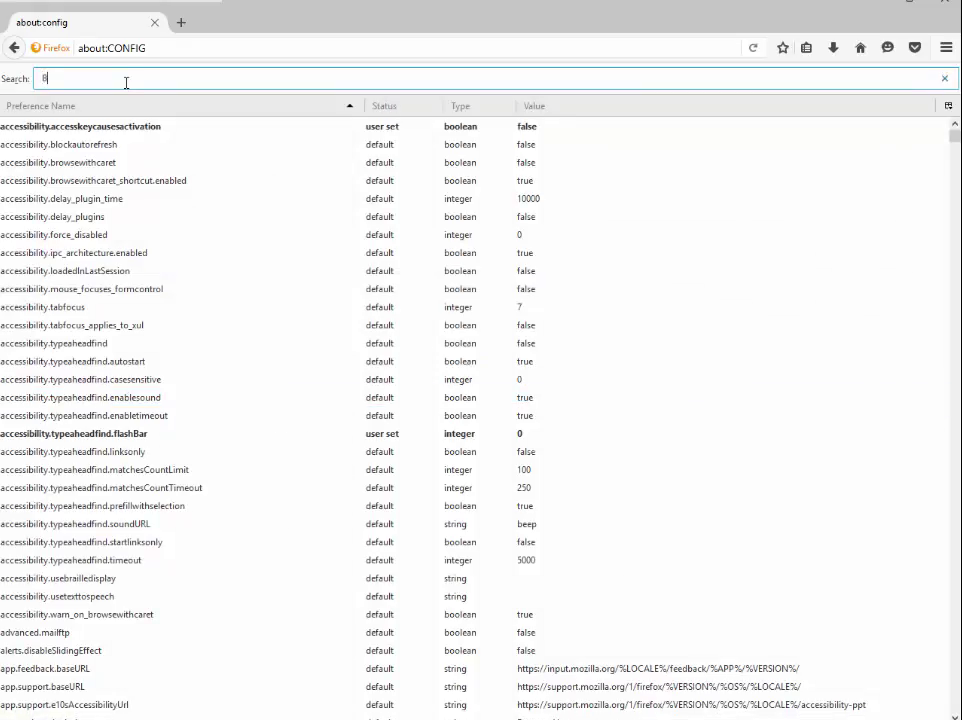
text(BROWSER.)
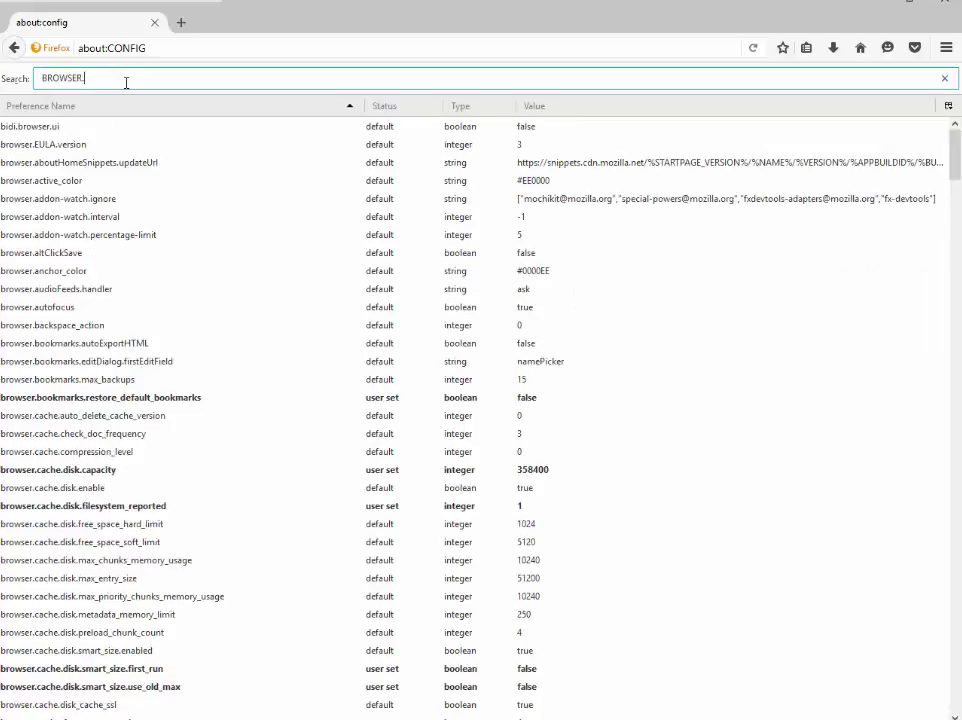
text(NEW)
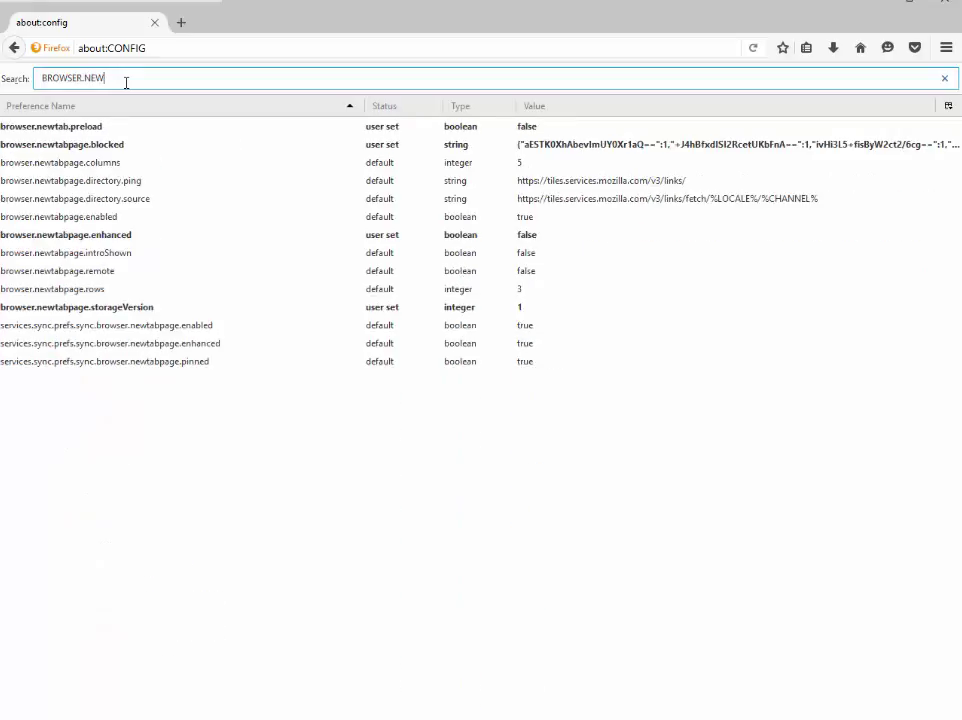
text(TAB)
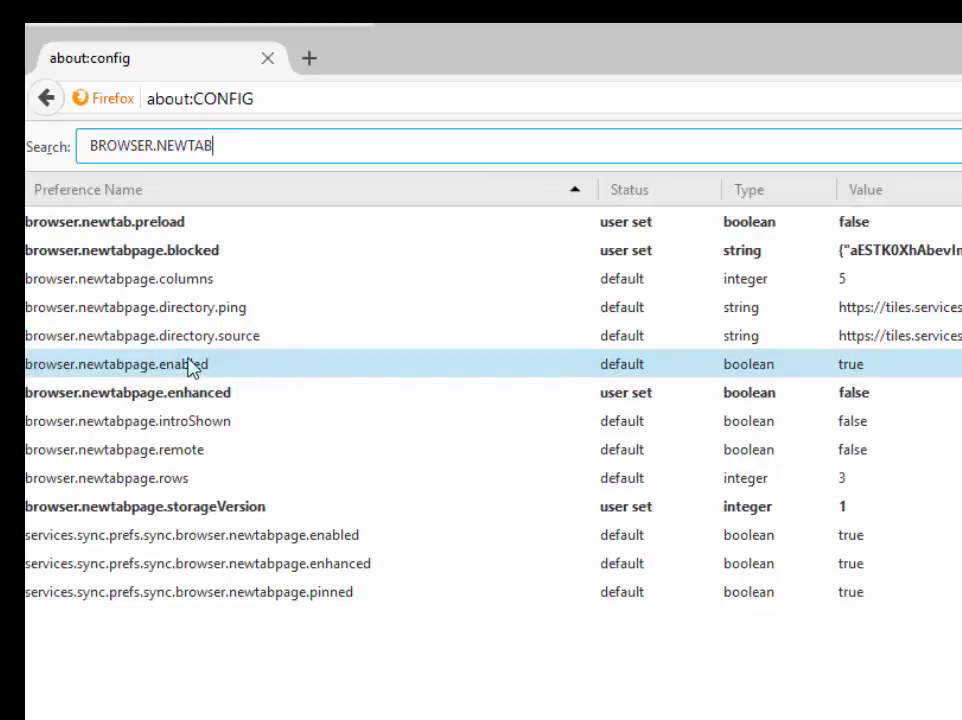
click(114, 366)
right_click(115, 370)
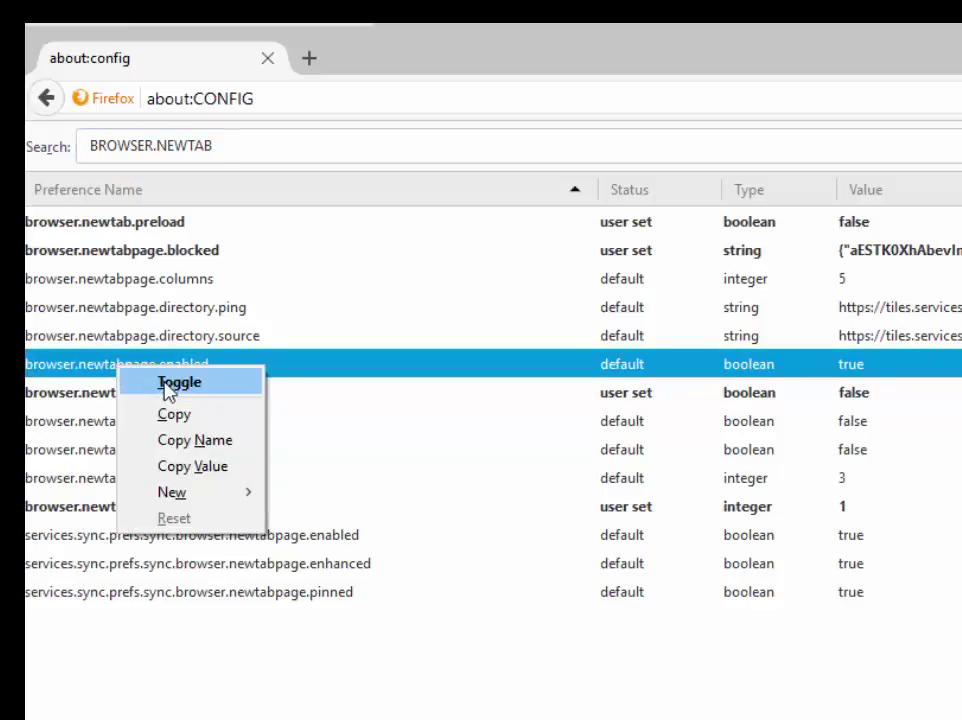
click(176, 385)
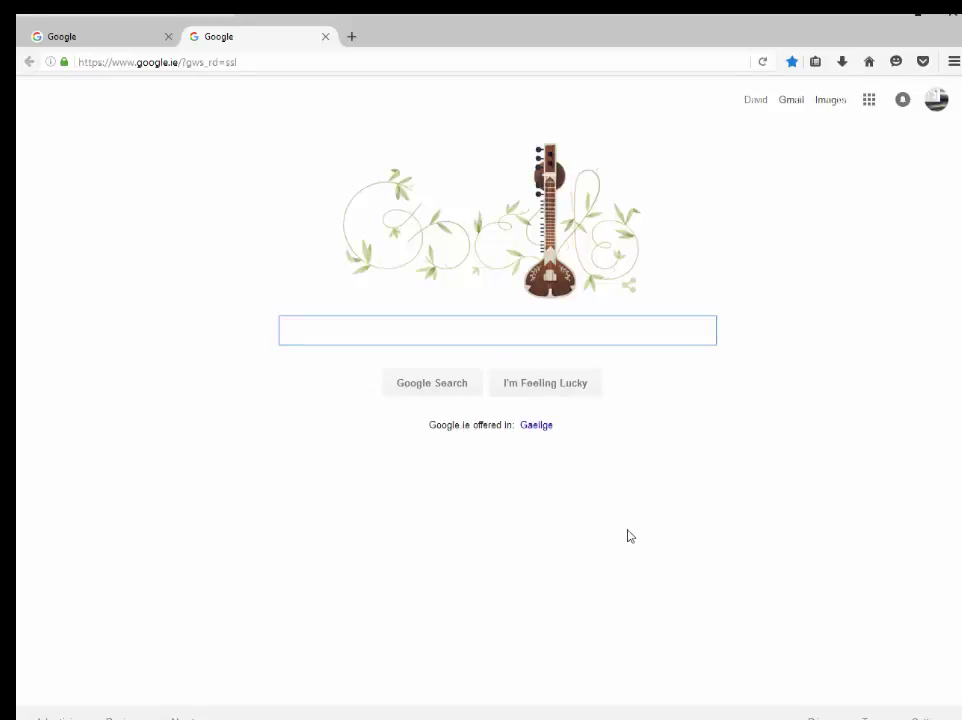
Step: Open two new tabs, each loading Google Ireland with the search box focused
click(351, 36)
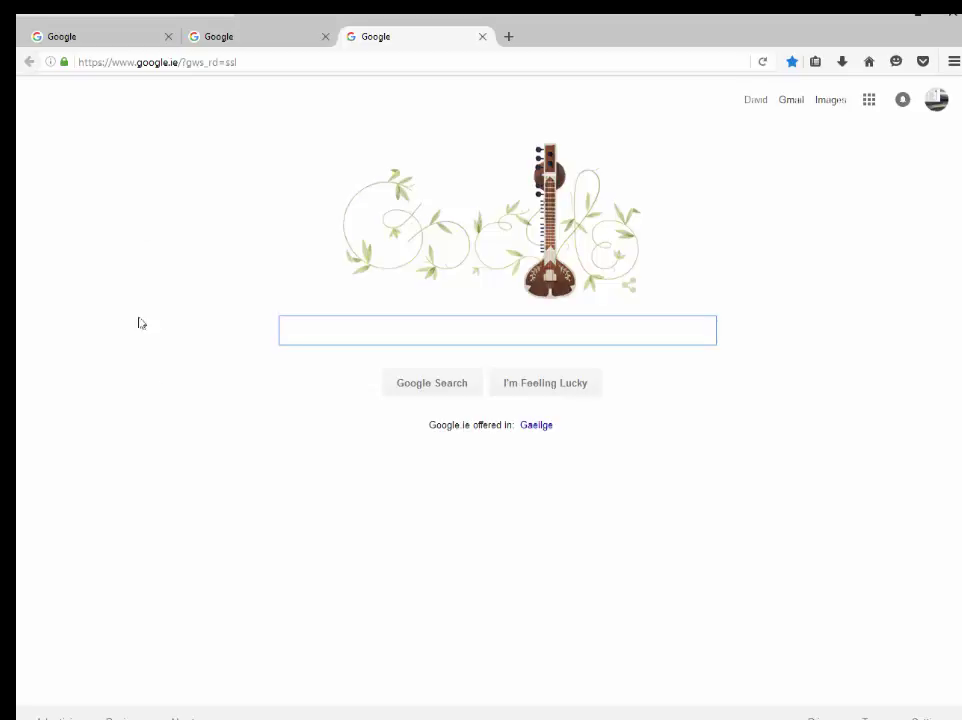
click(508, 36)
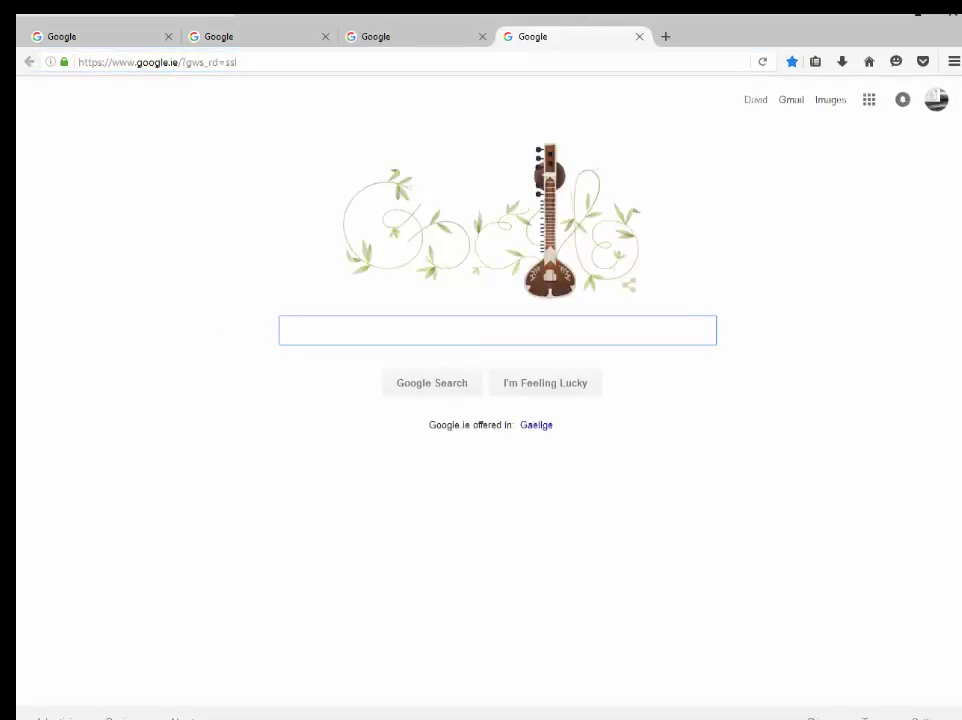